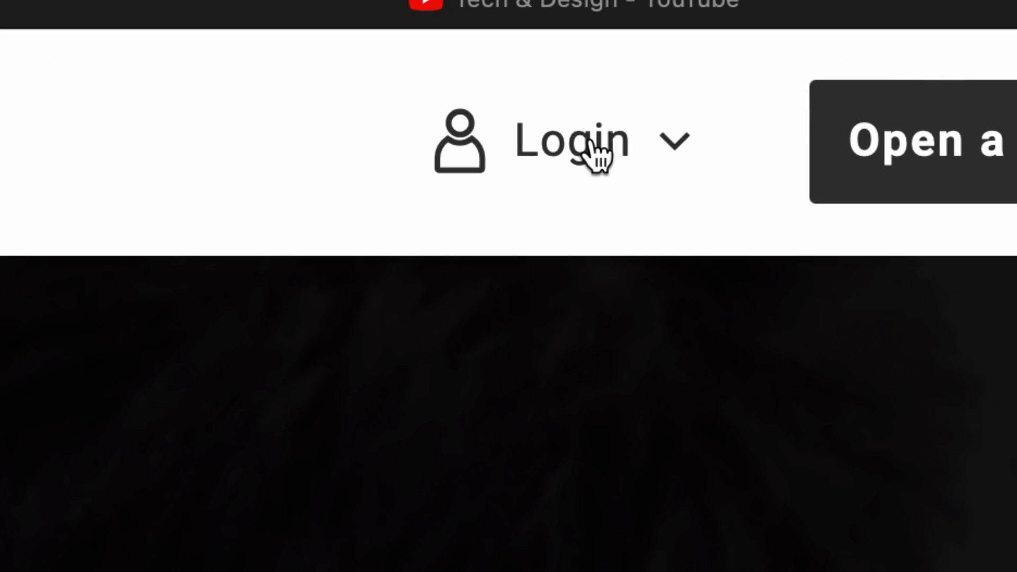
# From the Login menu, choose 'Open a Spreadshop' to reach the country domain picker
pyautogui.click(598, 153)
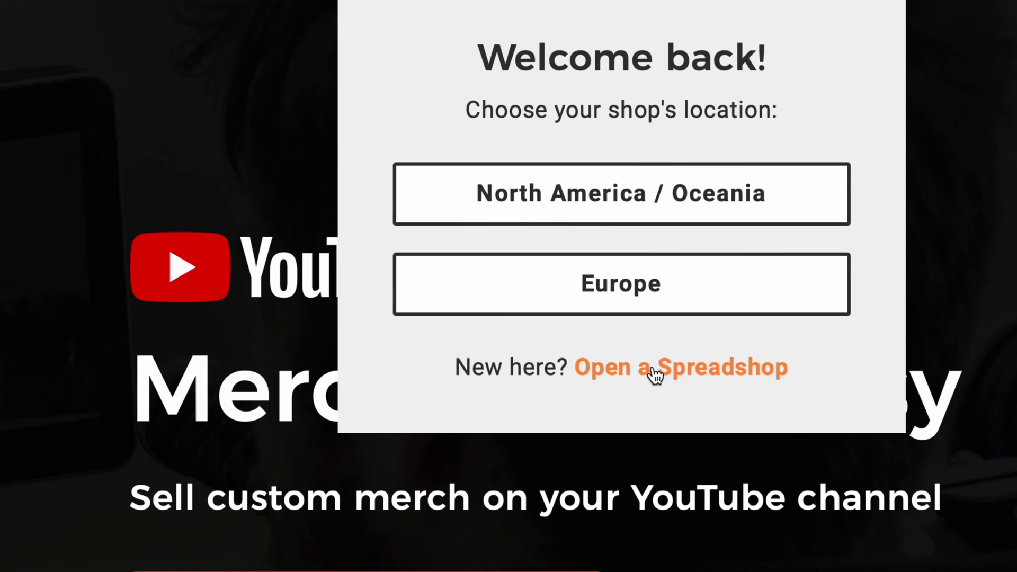
pyautogui.click(707, 377)
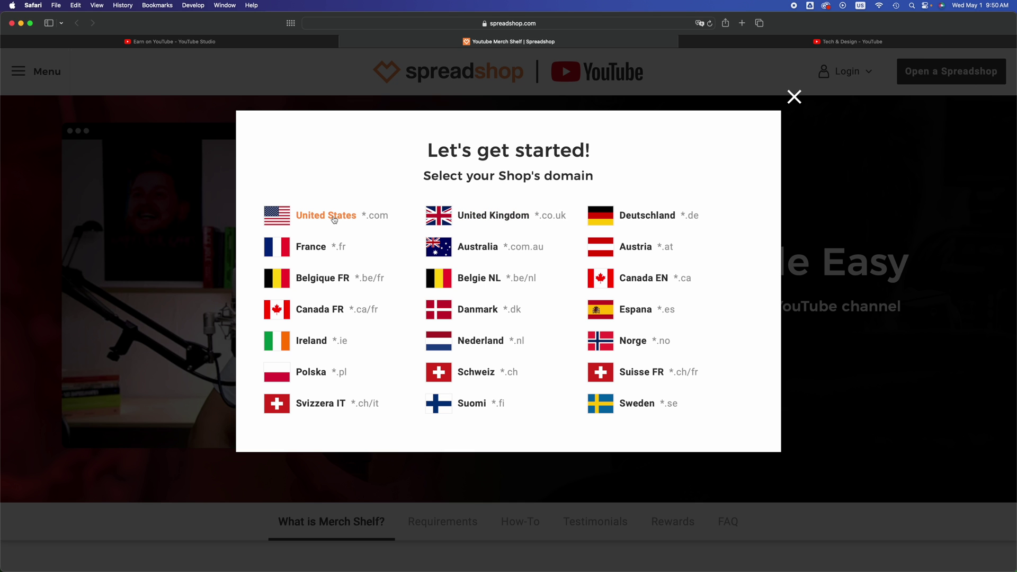
# Pick the shop domain, accept cookies, and enter shop name, e-mail and a generated strong password
pyautogui.click(334, 220)
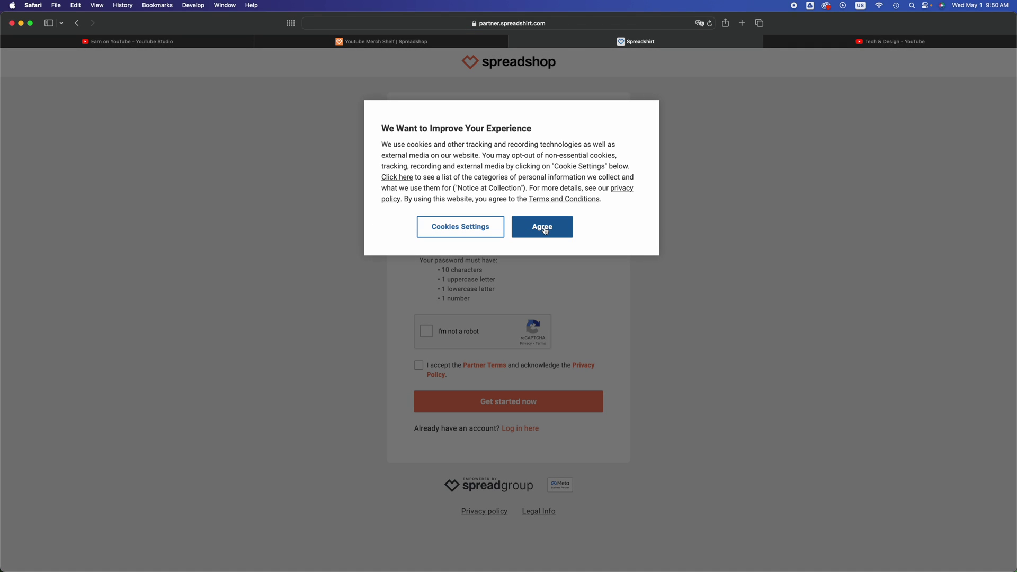
pyautogui.click(545, 231)
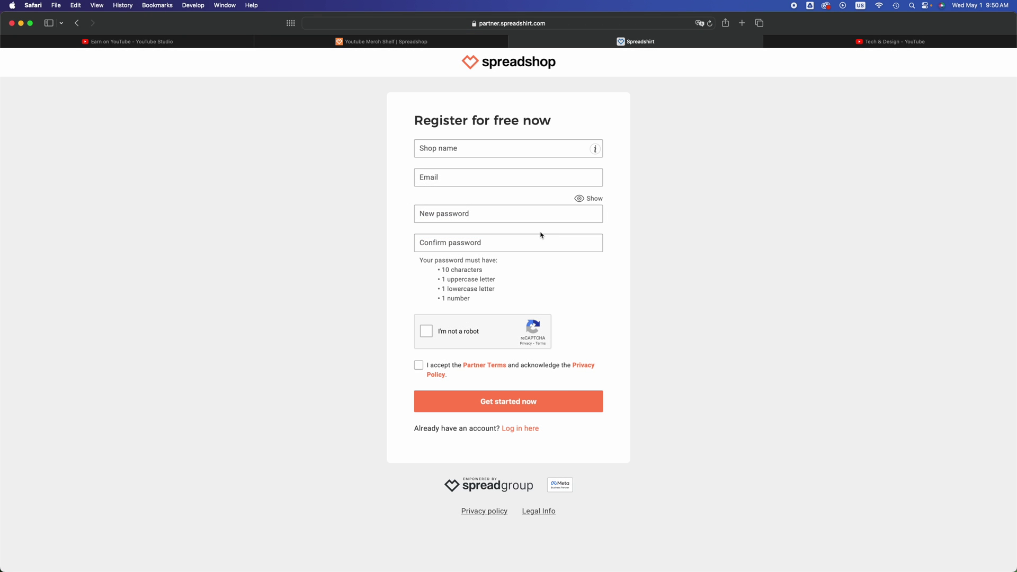
pyautogui.press('super+equal')
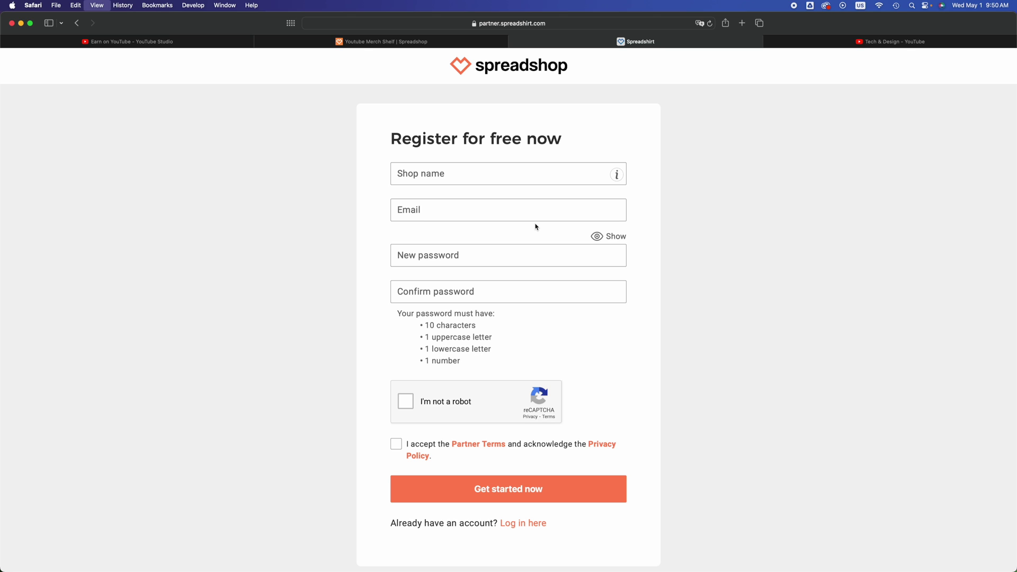
pyautogui.click(494, 175)
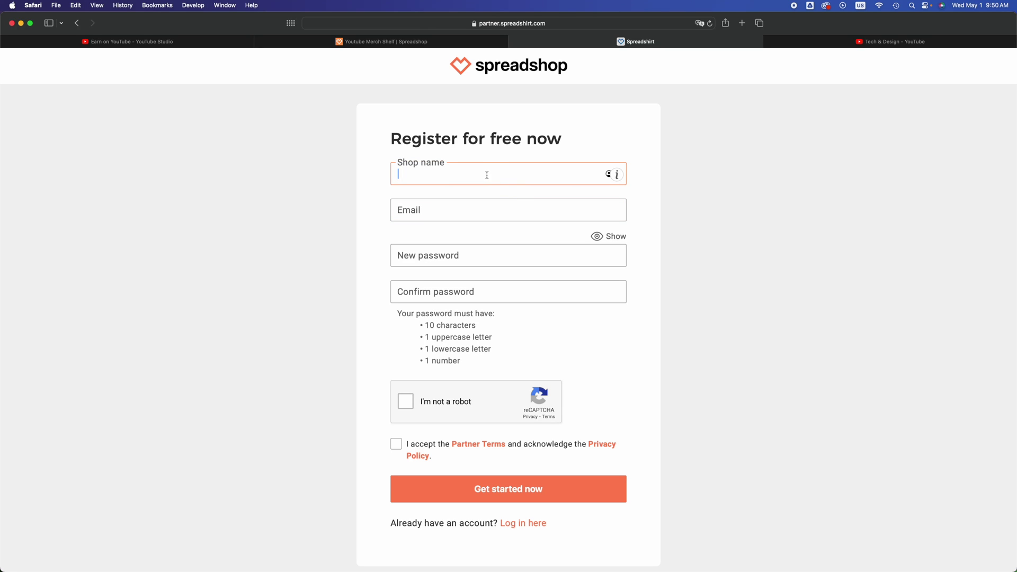
pyautogui.click(449, 208)
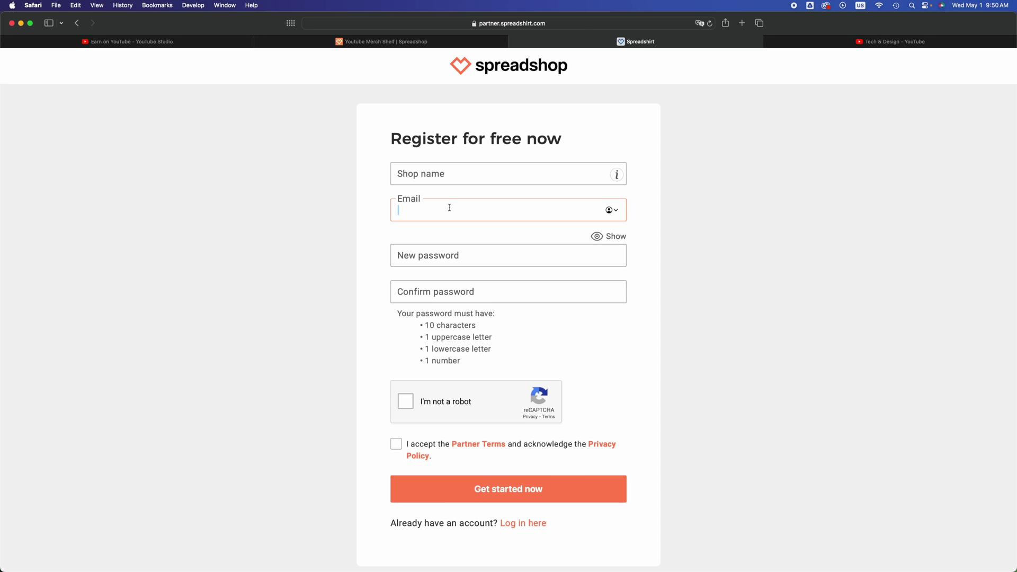
pyautogui.click(449, 260)
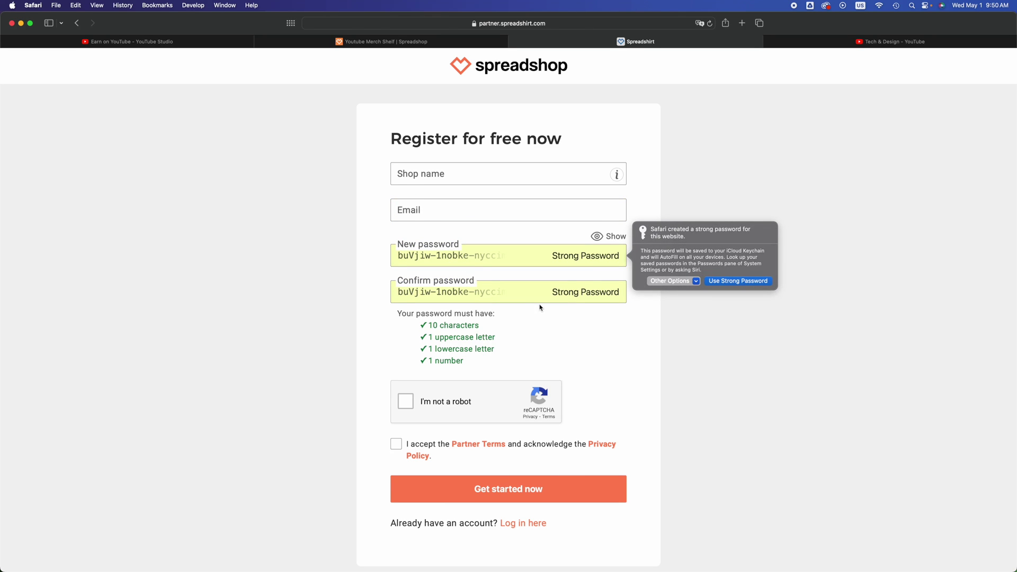
pyautogui.click(581, 364)
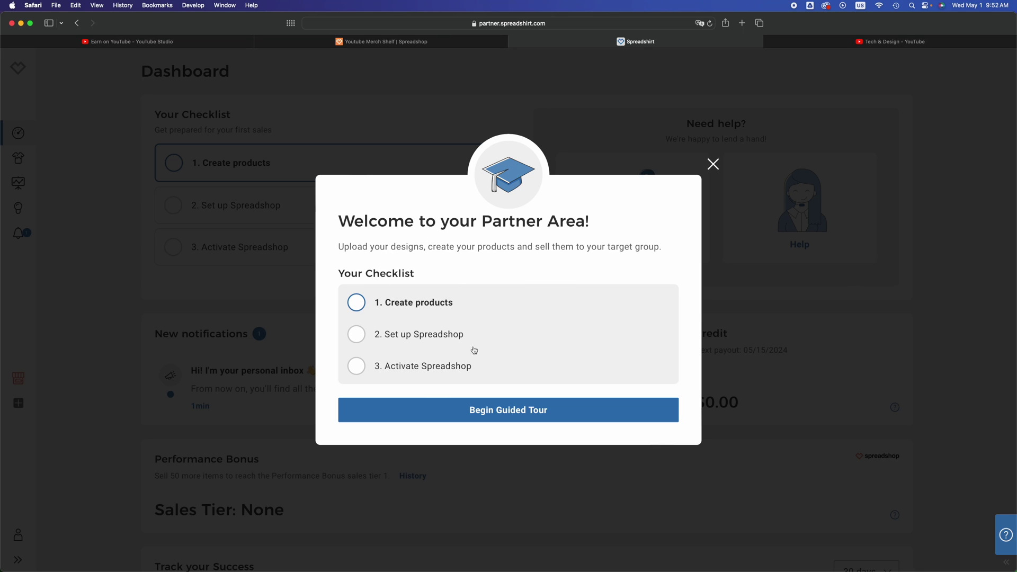
# Start '1. Create products' from the welcome dialog to reach the design upload page
pyautogui.click(357, 302)
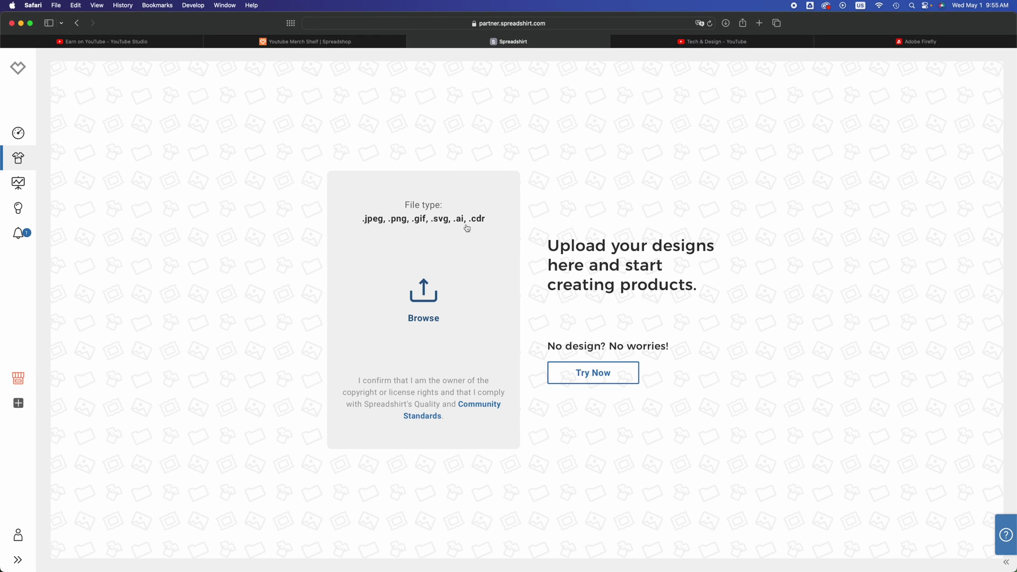
# Upload the TECH & DESIGN image from Downloads and select its design card
pyautogui.click(428, 291)
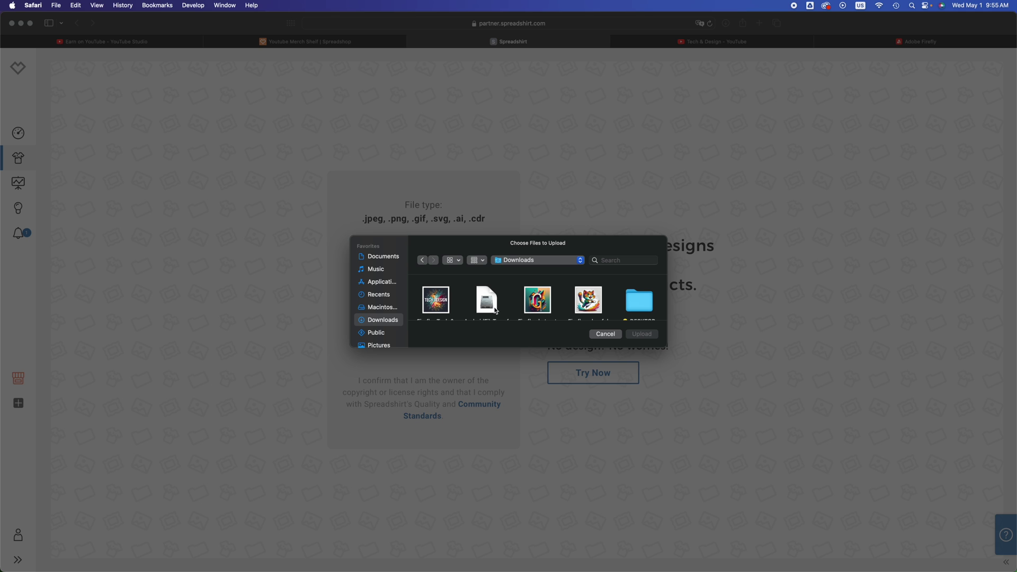
pyautogui.click(438, 307)
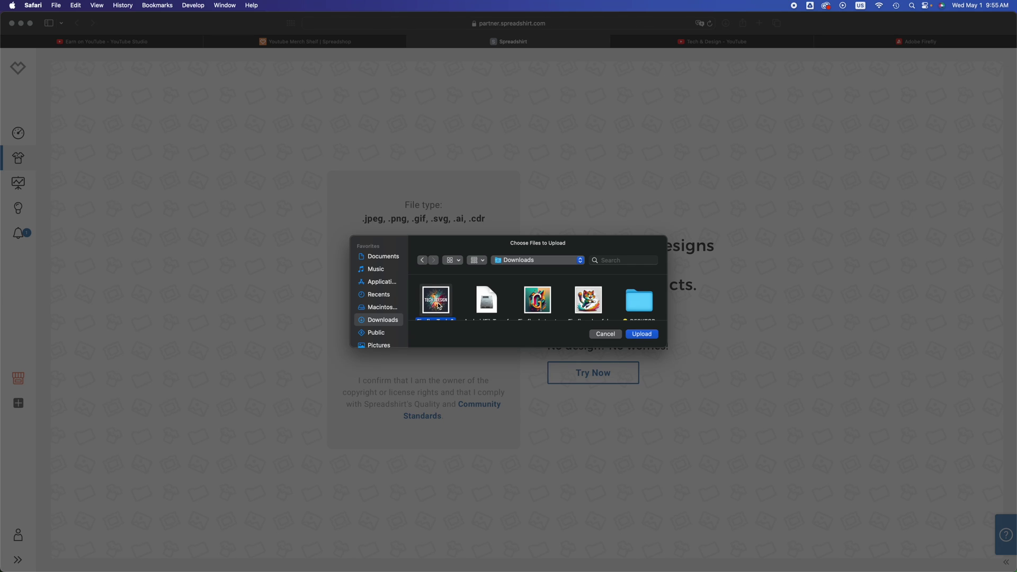
pyautogui.click(642, 335)
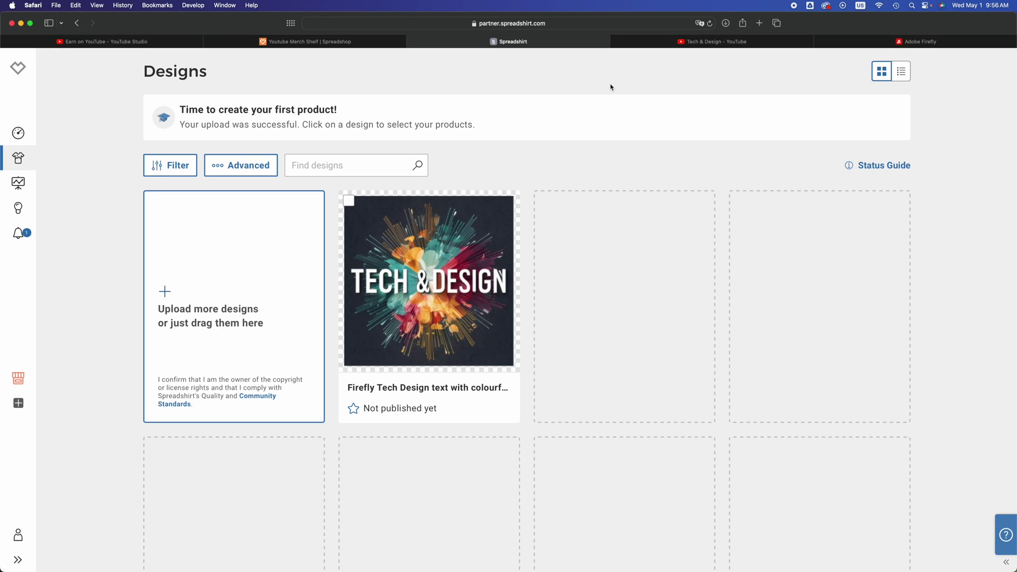
pyautogui.click(350, 201)
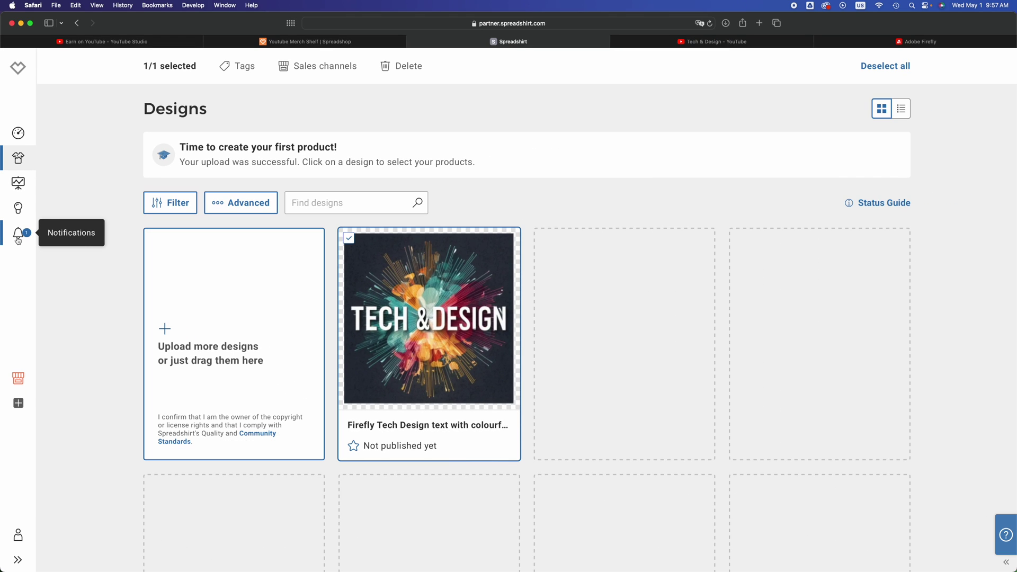
# Mark the welcome notification in the inbox as read
pyautogui.click(18, 235)
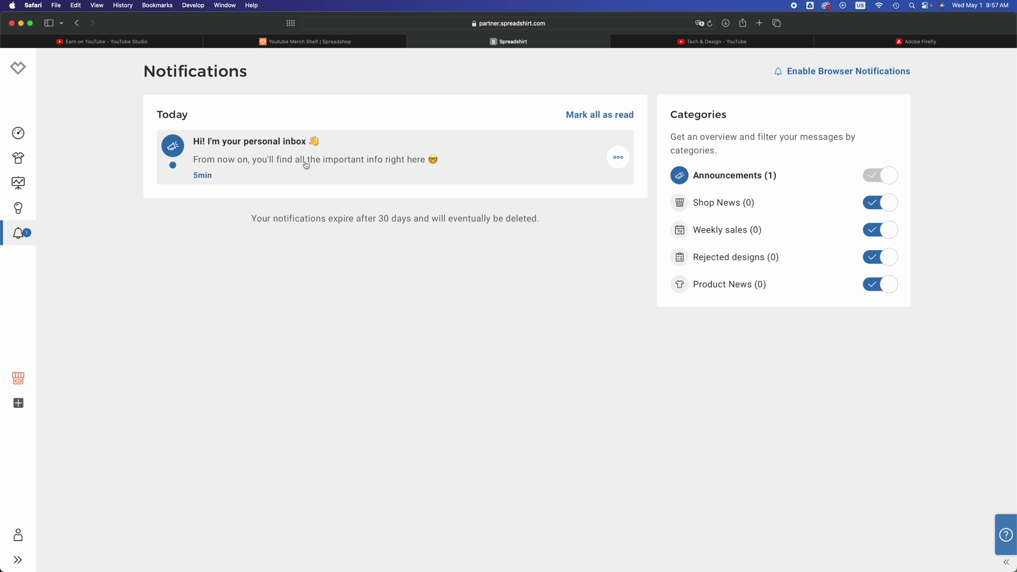
pyautogui.click(336, 171)
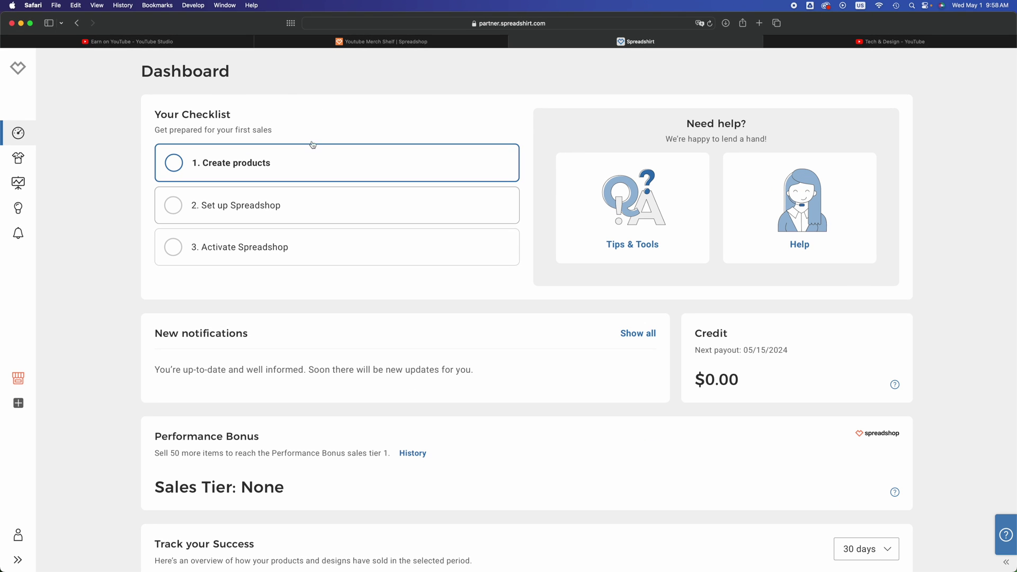
pyautogui.scroll(-3, 593, 365)
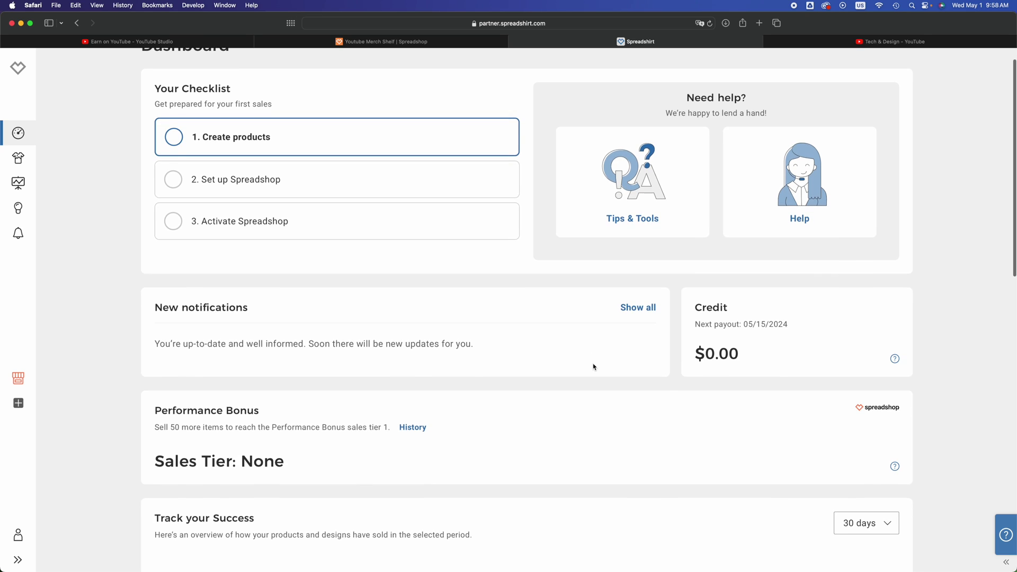
pyautogui.scroll(-15, 593, 366)
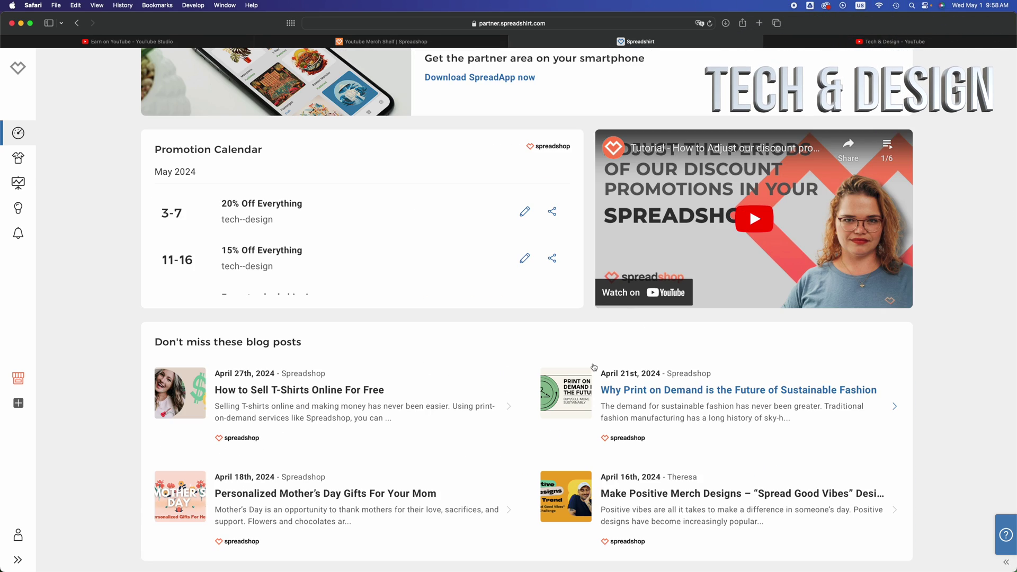
pyautogui.scroll(10, 594, 367)
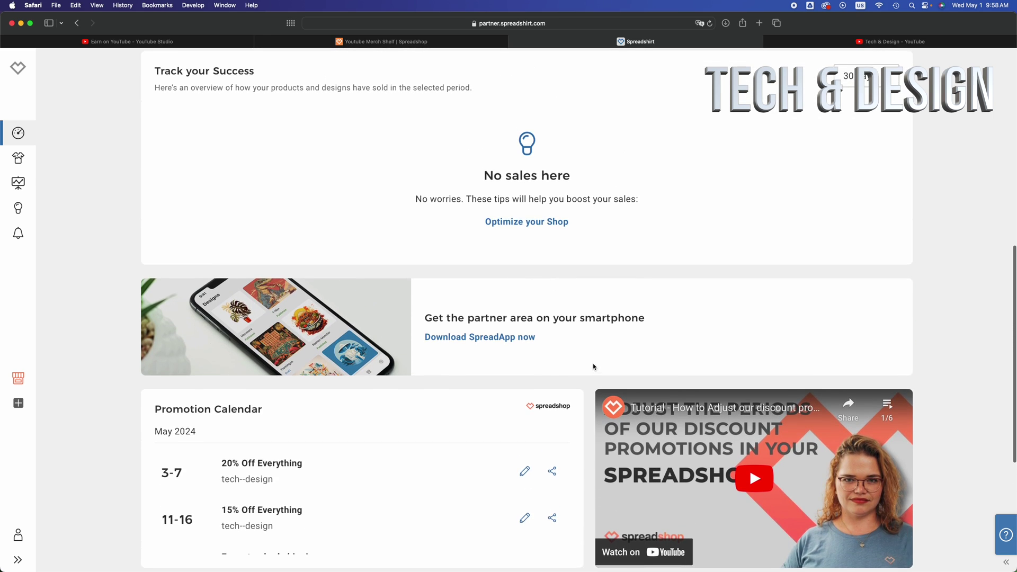
pyautogui.scroll(15, 594, 367)
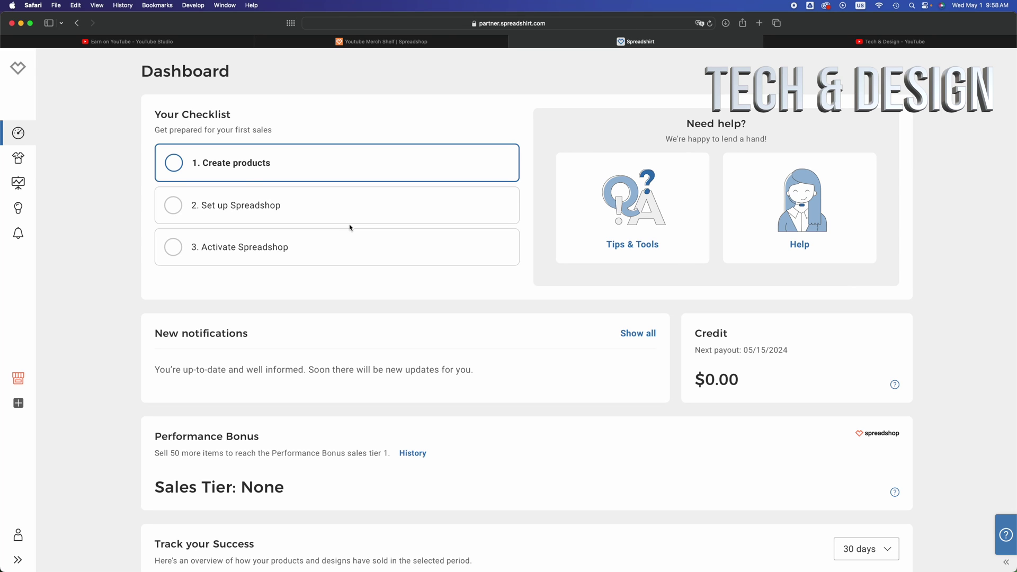
# Select the uploaded TECH & DESIGN design and start creating products with it
pyautogui.click(178, 165)
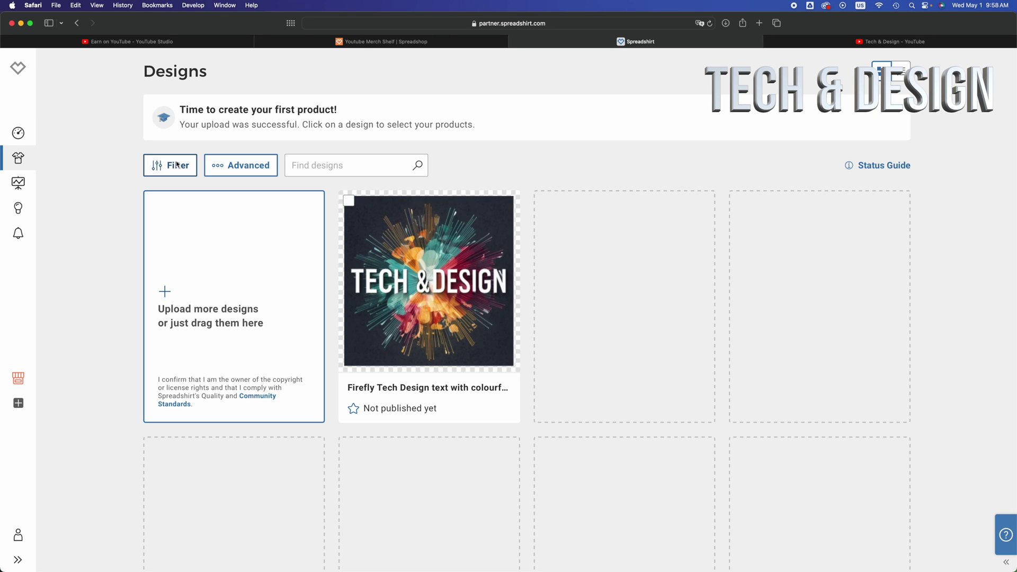
pyautogui.click(352, 204)
pyautogui.click(349, 201)
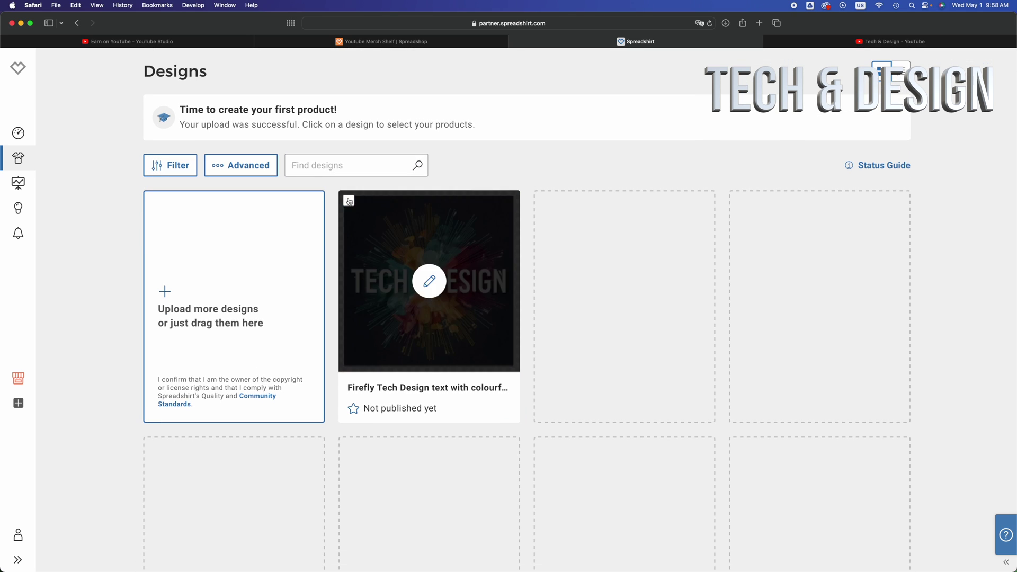
pyautogui.click(349, 202)
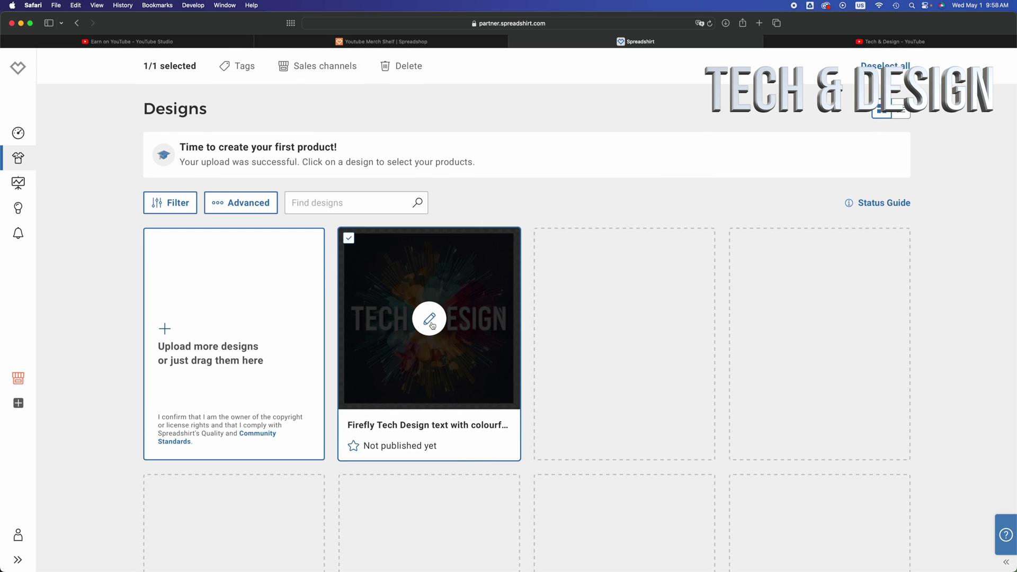
pyautogui.click(430, 320)
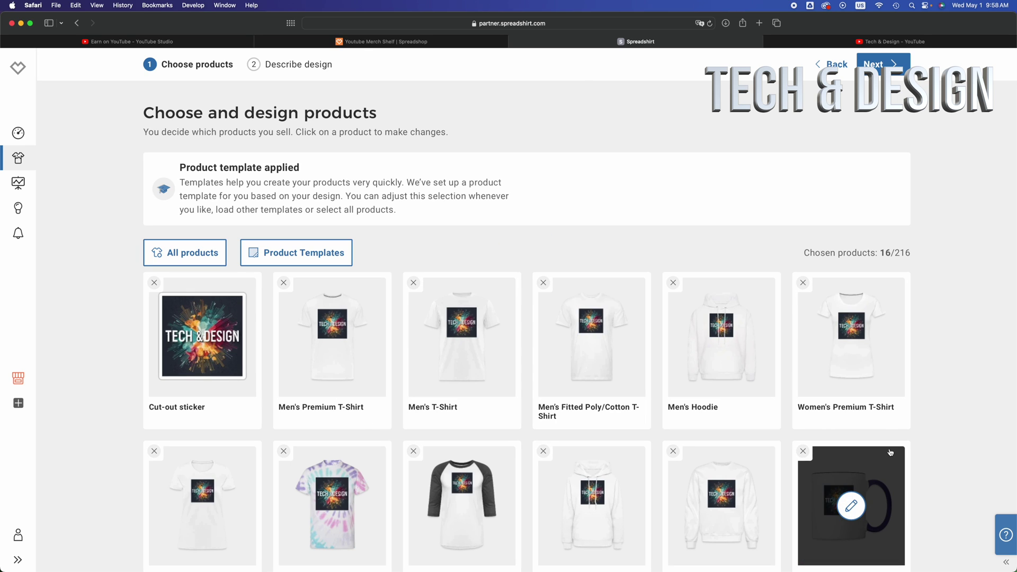
# Open the Men's Hoodie from the product list for editing
pyautogui.scroll(-1, 891, 452)
pyautogui.scroll(-1, 891, 452)
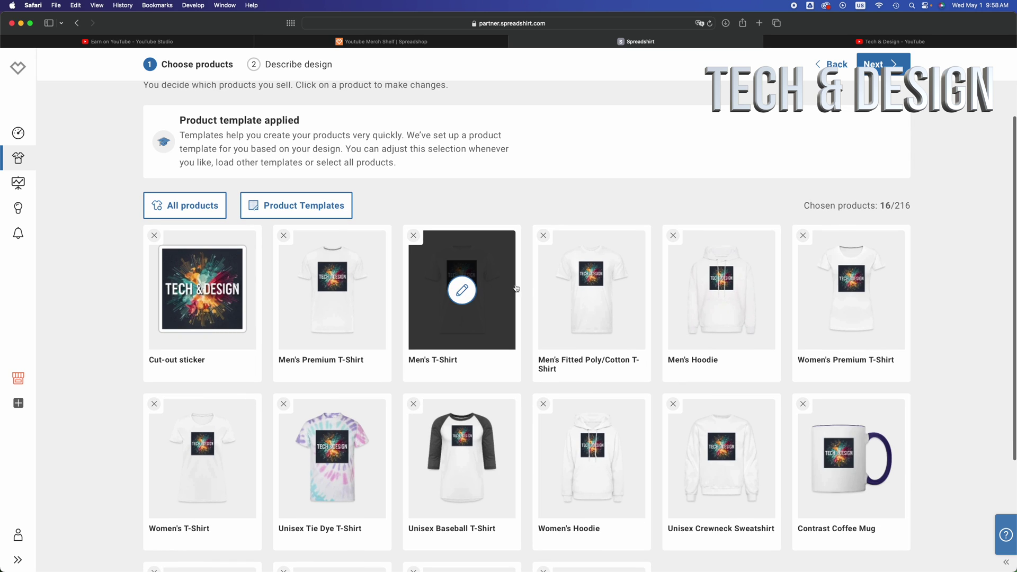
pyautogui.scroll(-1, 621, 494)
pyautogui.scroll(-5, 621, 495)
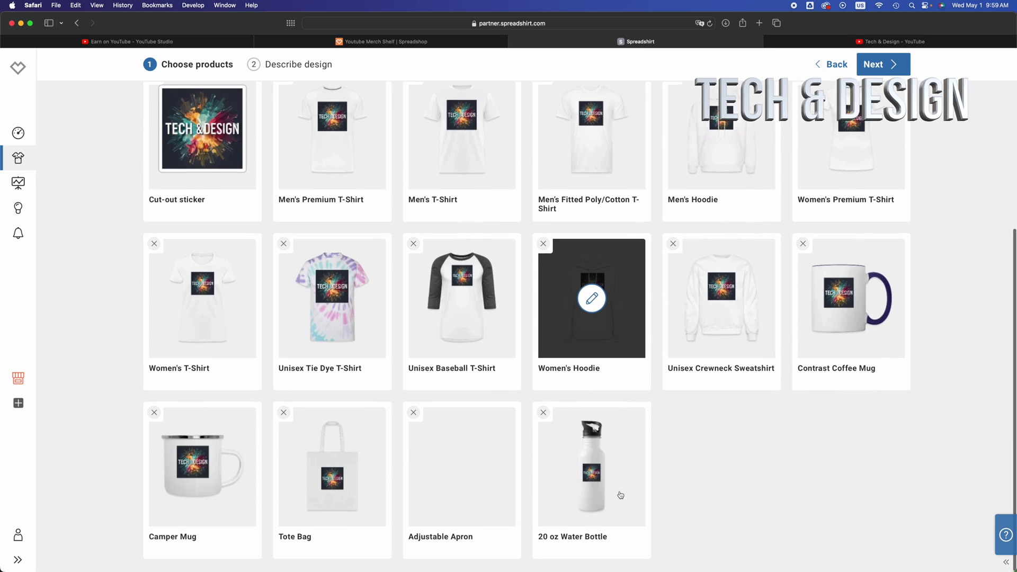
pyautogui.scroll(2, 763, 450)
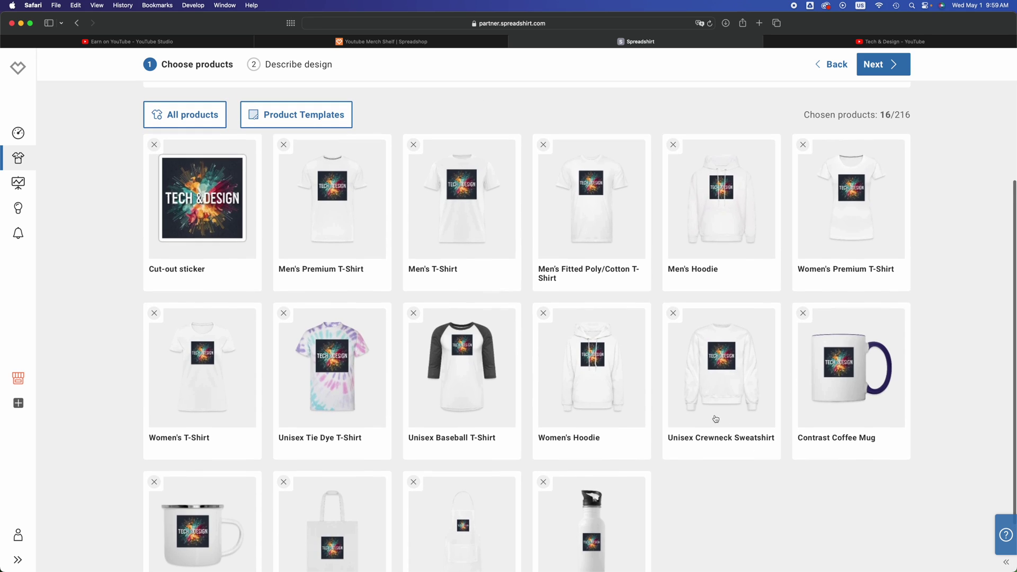
pyautogui.scroll(4, 718, 361)
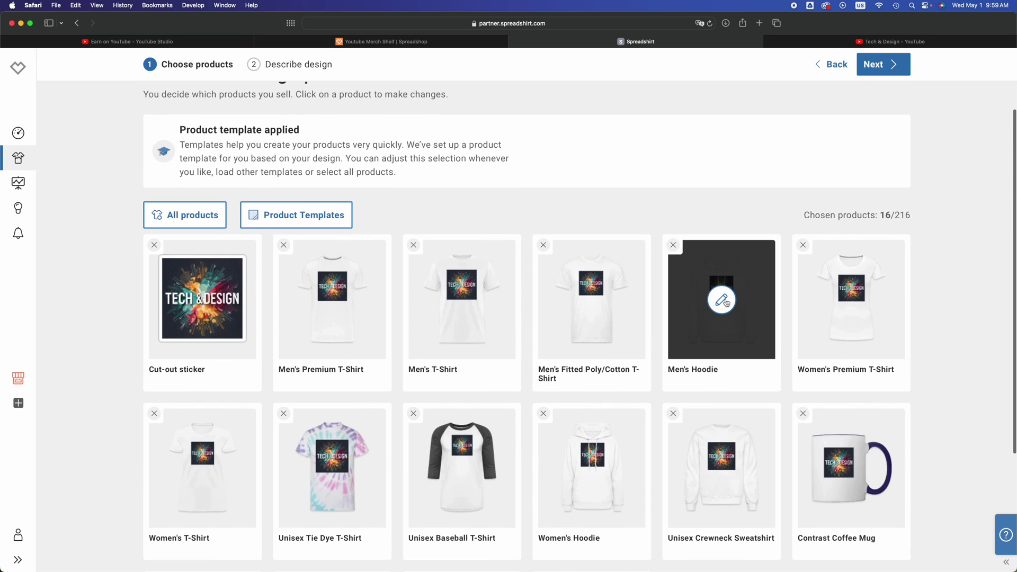
pyautogui.click(722, 300)
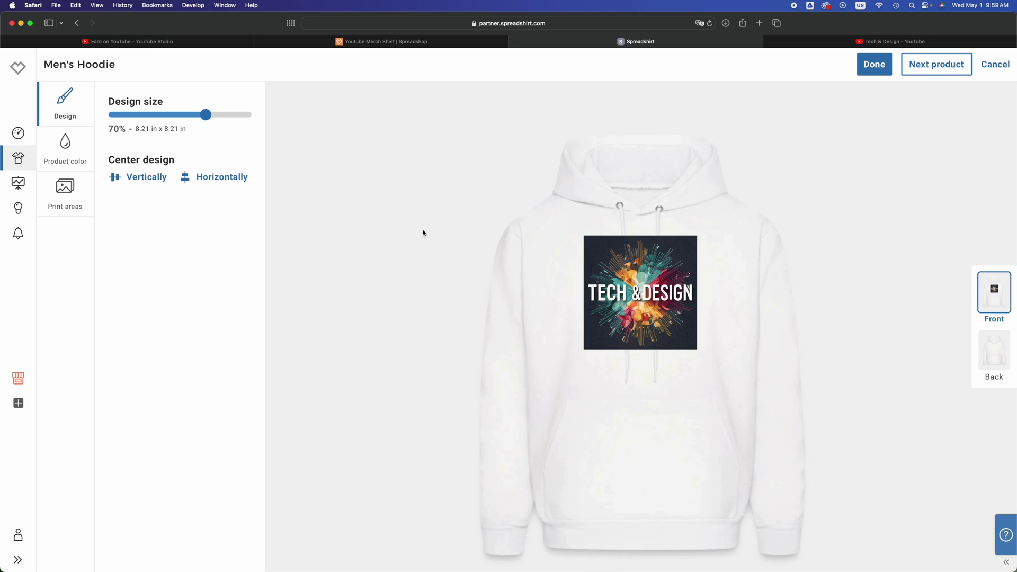
# Enlarge the hoodie print to 75%, nudge it lower, and make navy the default colour
pyautogui.moveTo(207, 115)
pyautogui.mouseDown()
pyautogui.moveTo(222, 115)
pyautogui.moveTo(179, 123)
pyautogui.moveTo(253, 117)
pyautogui.moveTo(206, 117)
pyautogui.moveTo(215, 120)
pyautogui.mouseUp()
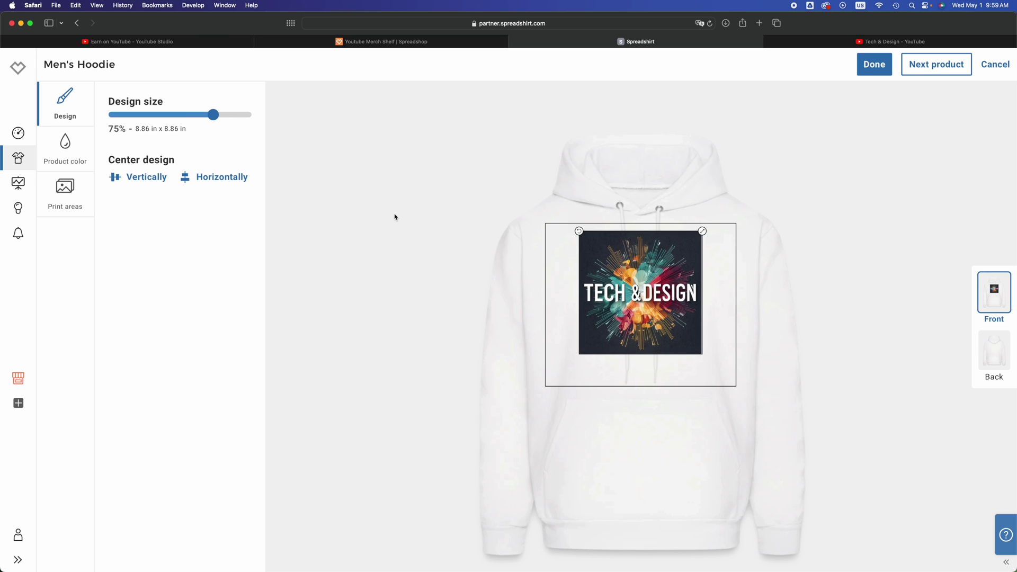
pyautogui.moveTo(651, 308); pyautogui.dragTo(652, 321)
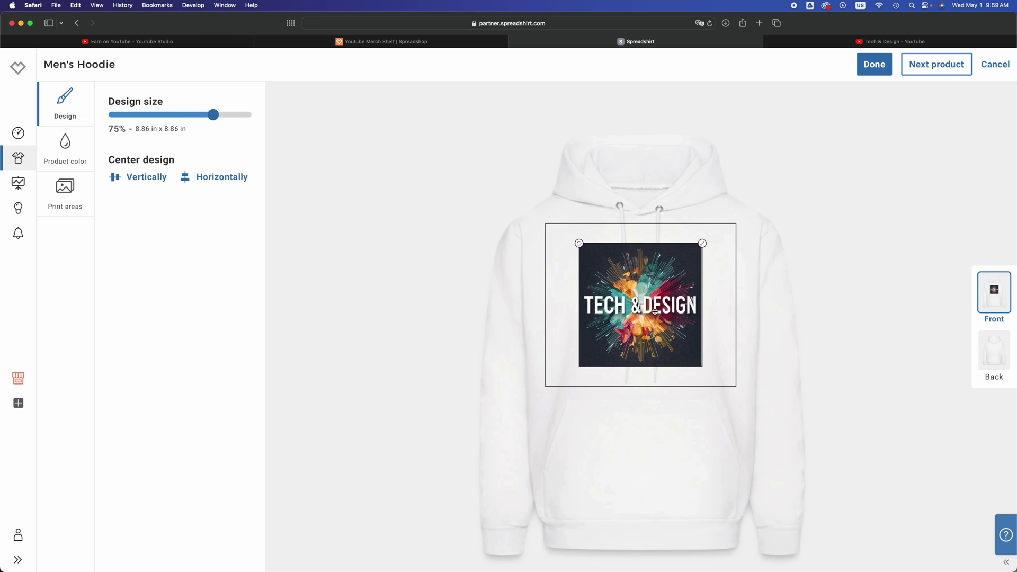
pyautogui.click(74, 151)
pyautogui.click(141, 228)
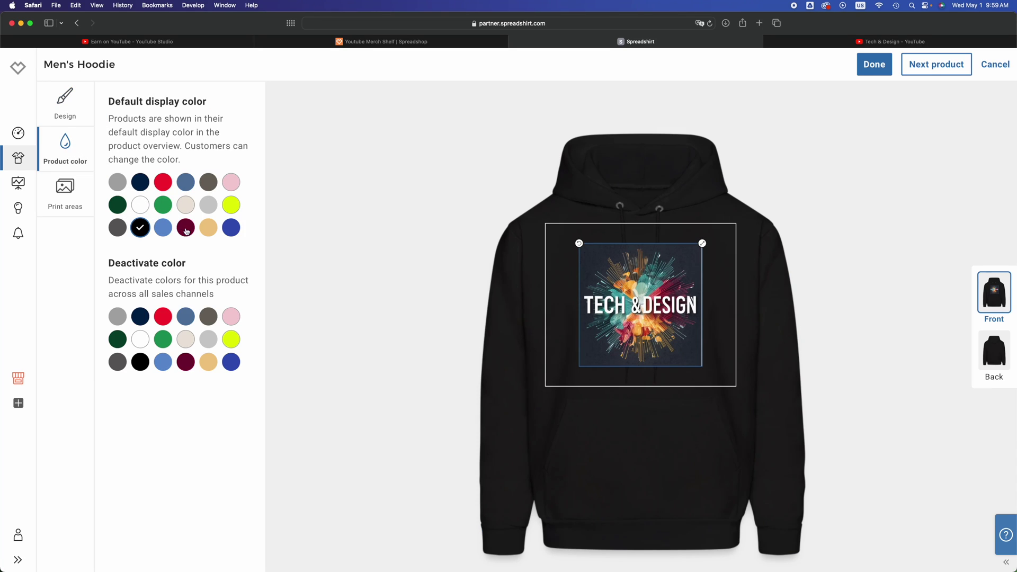
pyautogui.click(140, 183)
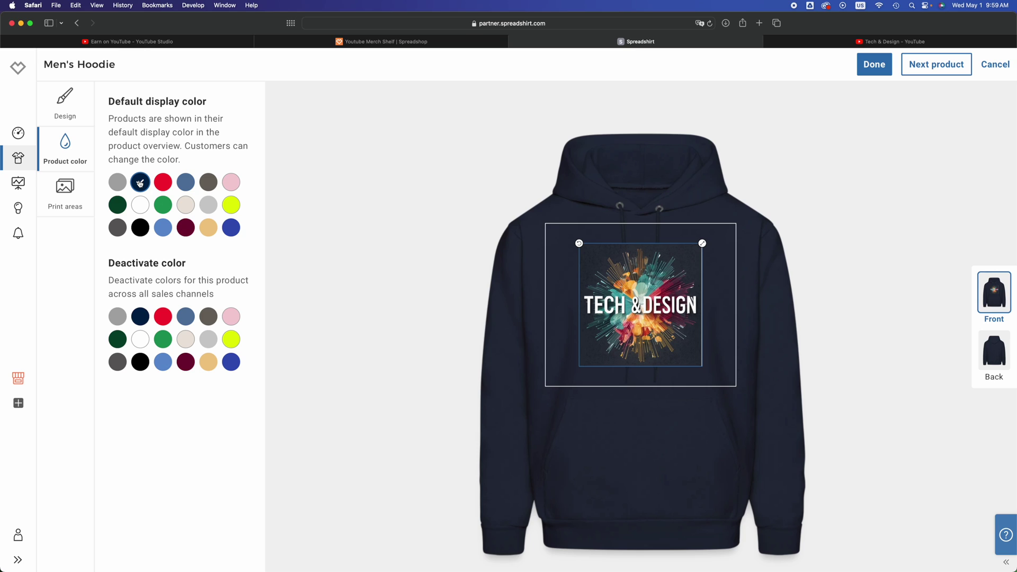
pyautogui.click(73, 186)
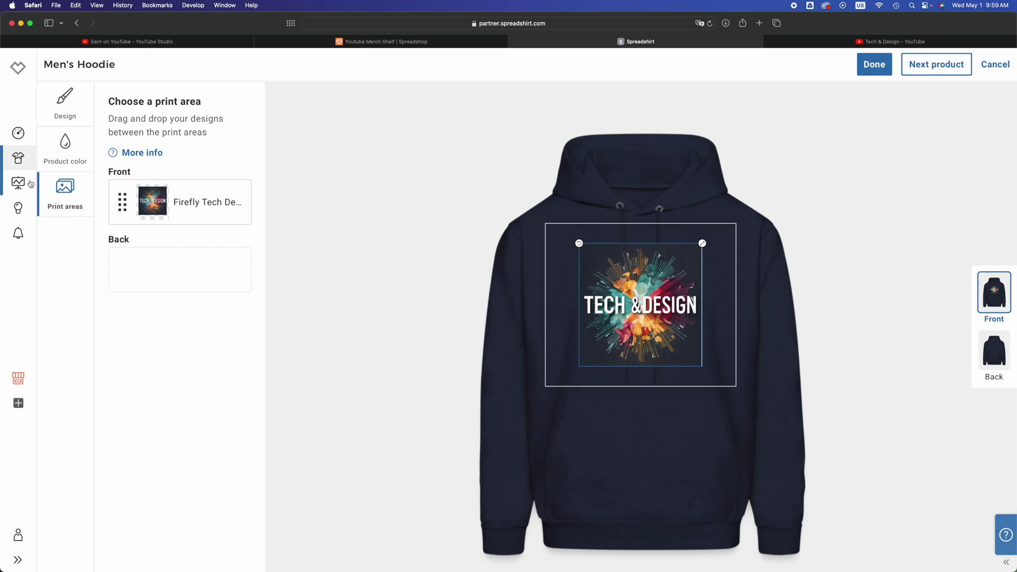
pyautogui.click(67, 112)
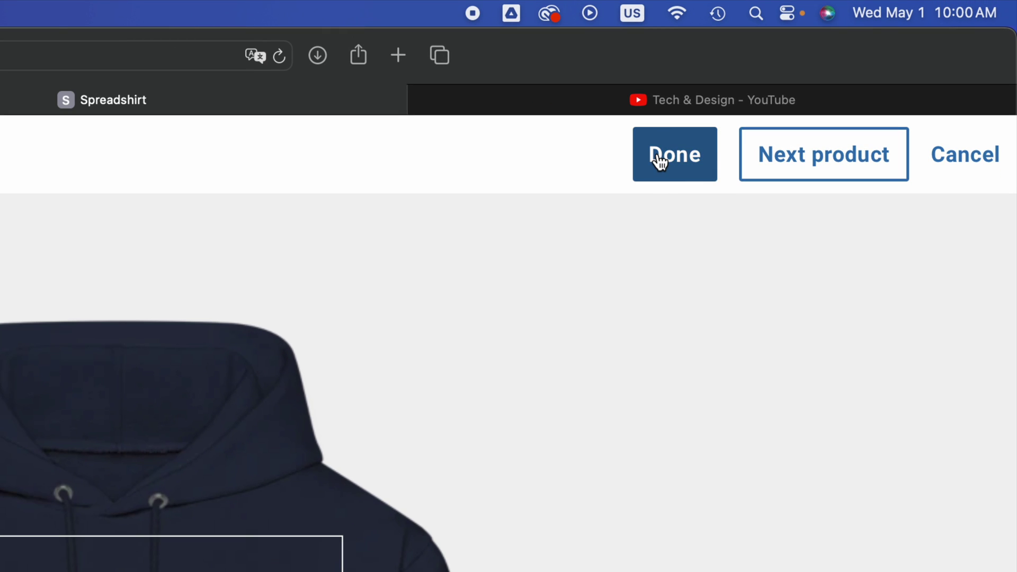
# Save the hoodie edits, then reopen the Men's Hoodie to confirm it's navy with a 75% print
pyautogui.click(659, 161)
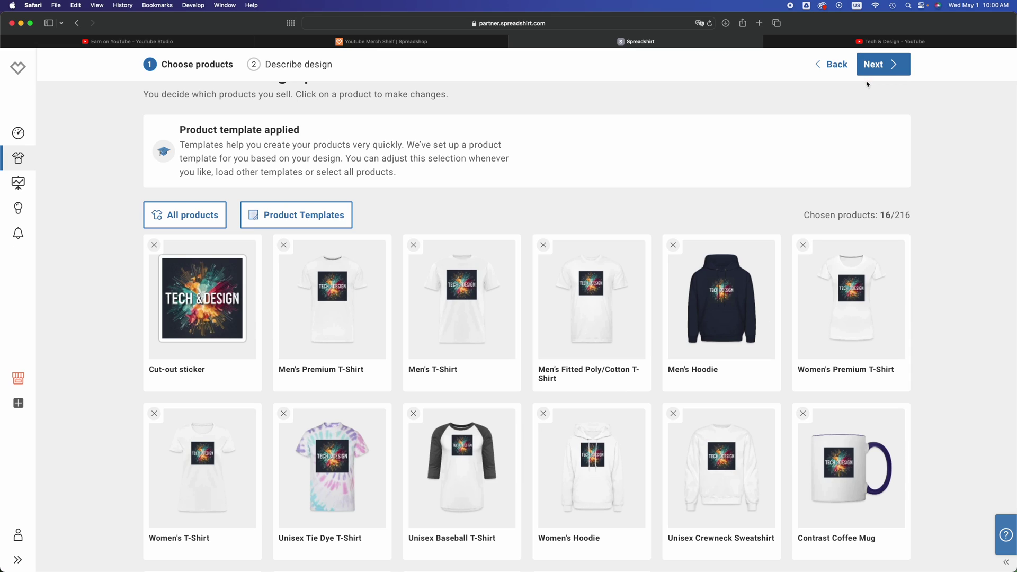
pyautogui.moveTo(730, 285)
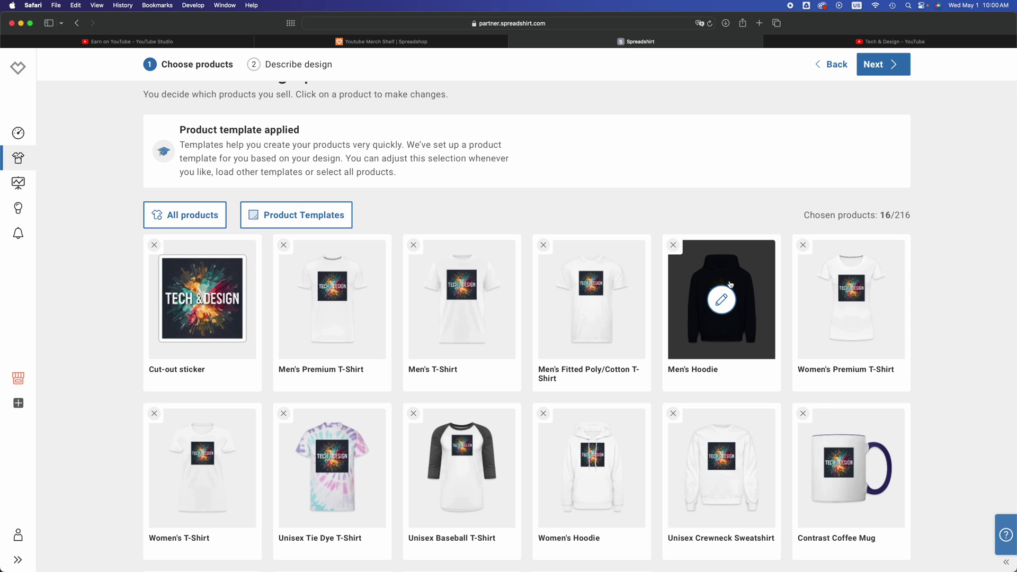
pyautogui.scroll(-5, 718, 368)
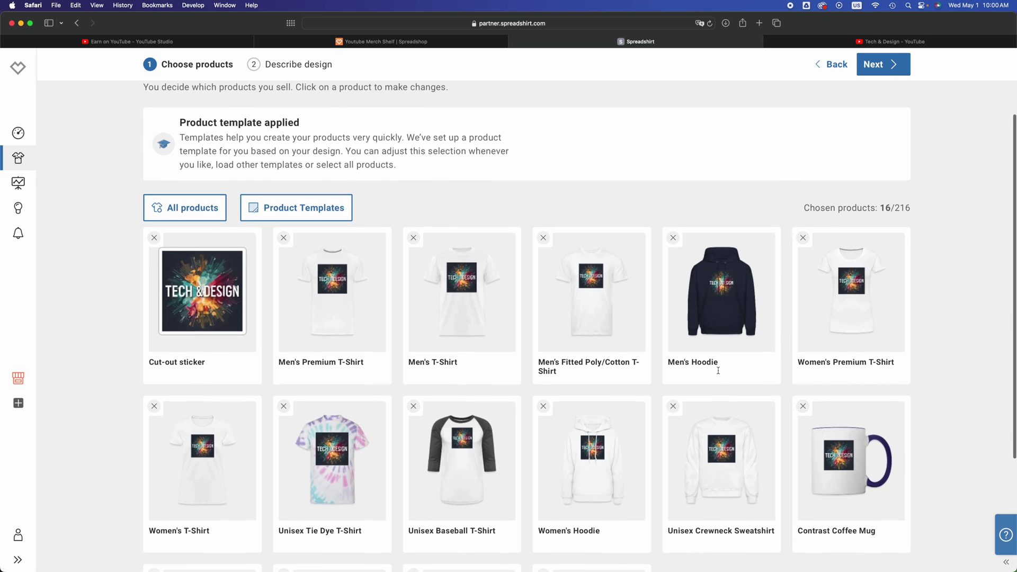
pyautogui.scroll(6, 769, 463)
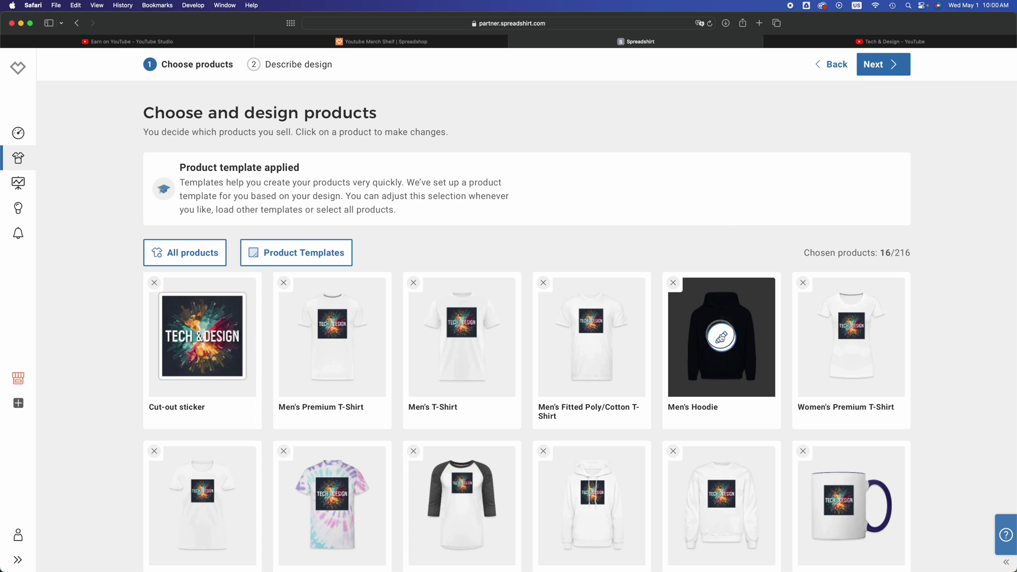
pyautogui.click(717, 337)
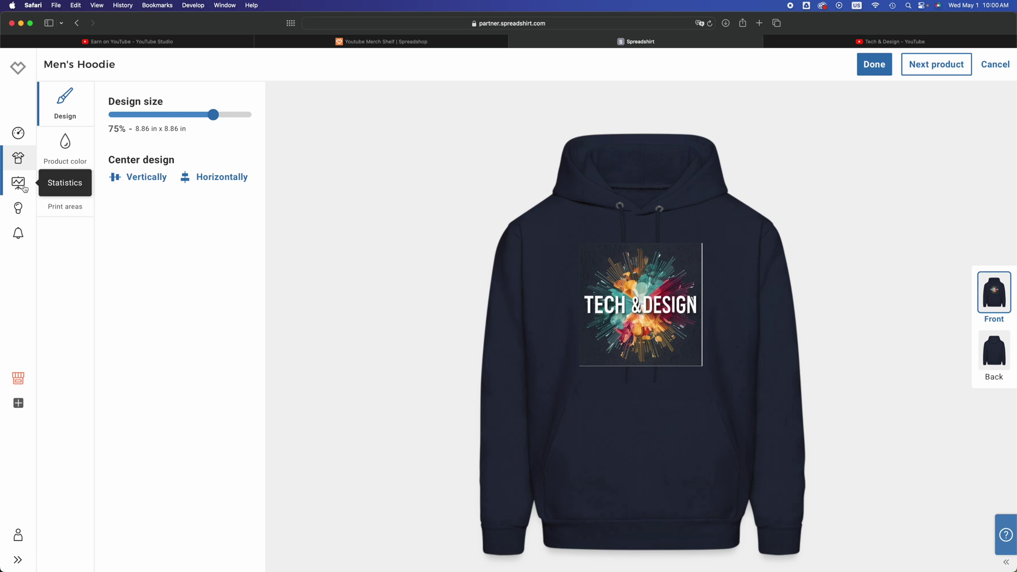
# Close the hoodie editor keeping the changes and begin filling in the design description
pyautogui.click(875, 65)
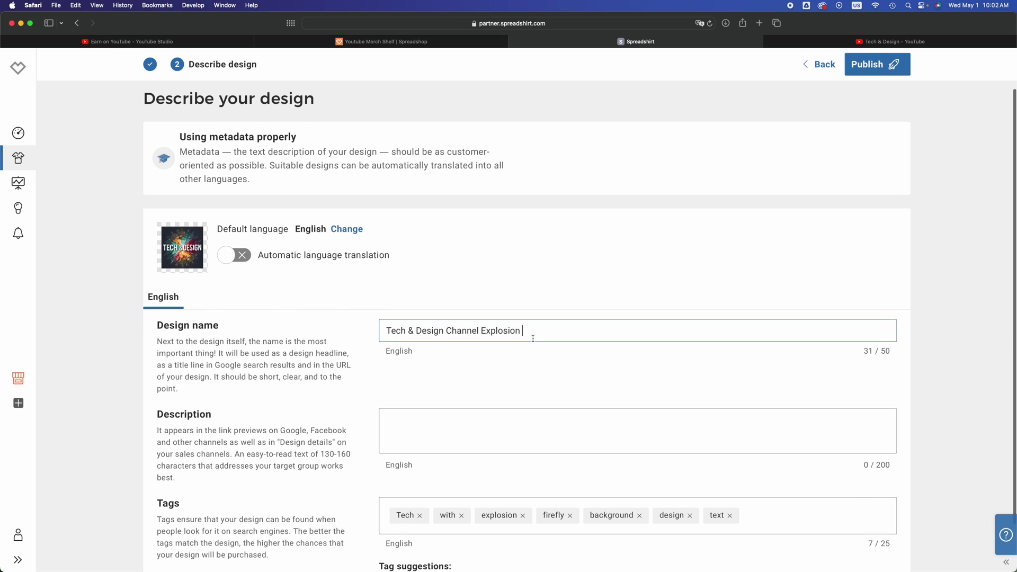
pyautogui.scroll(-2, 533, 339)
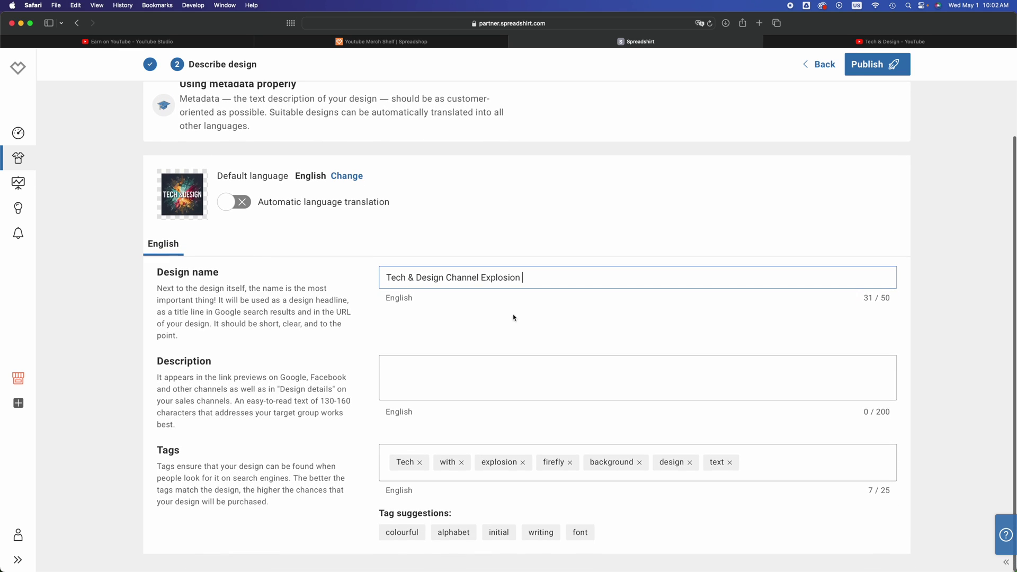
pyautogui.click(384, 393)
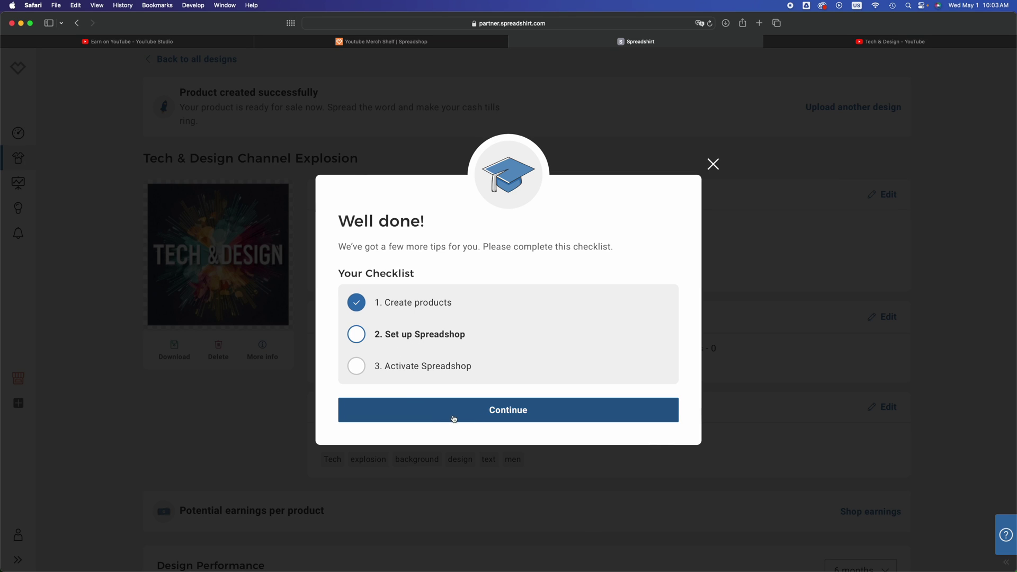
# Continue to shop setup, review the preview, and keep the shop name as header instead of a logo
pyautogui.click(361, 333)
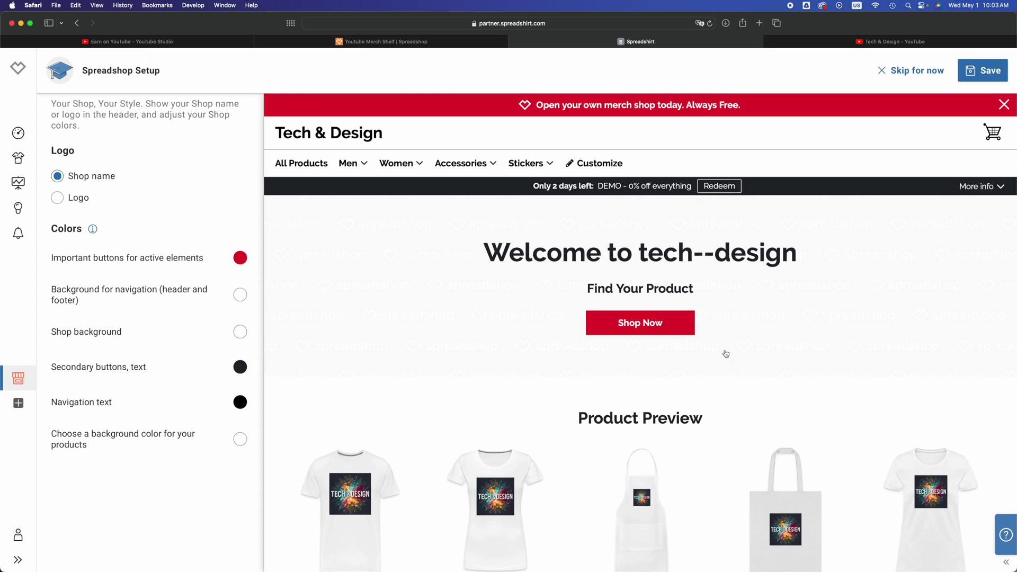
pyautogui.scroll(-10, 744, 361)
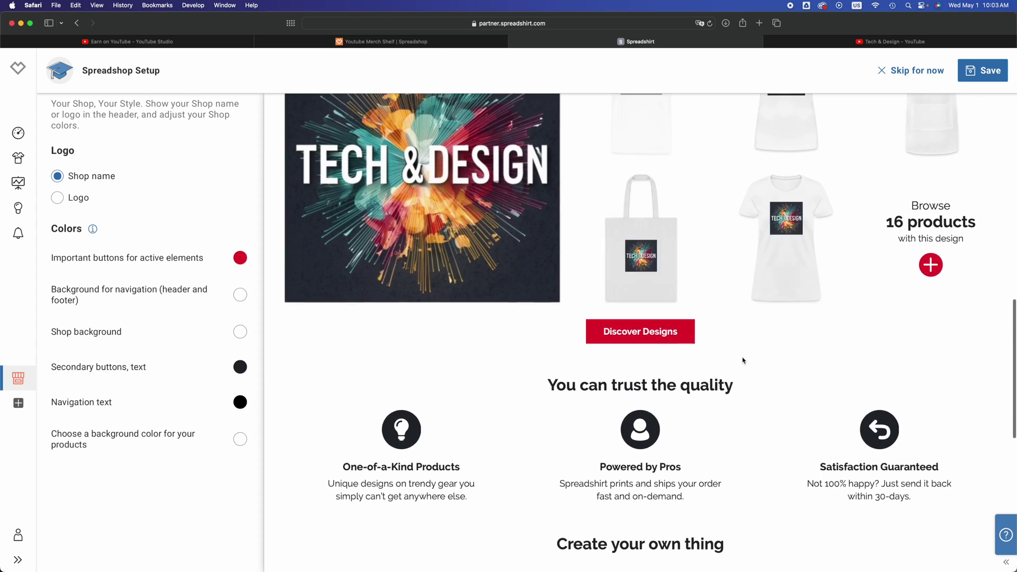
pyautogui.scroll(-7, 743, 361)
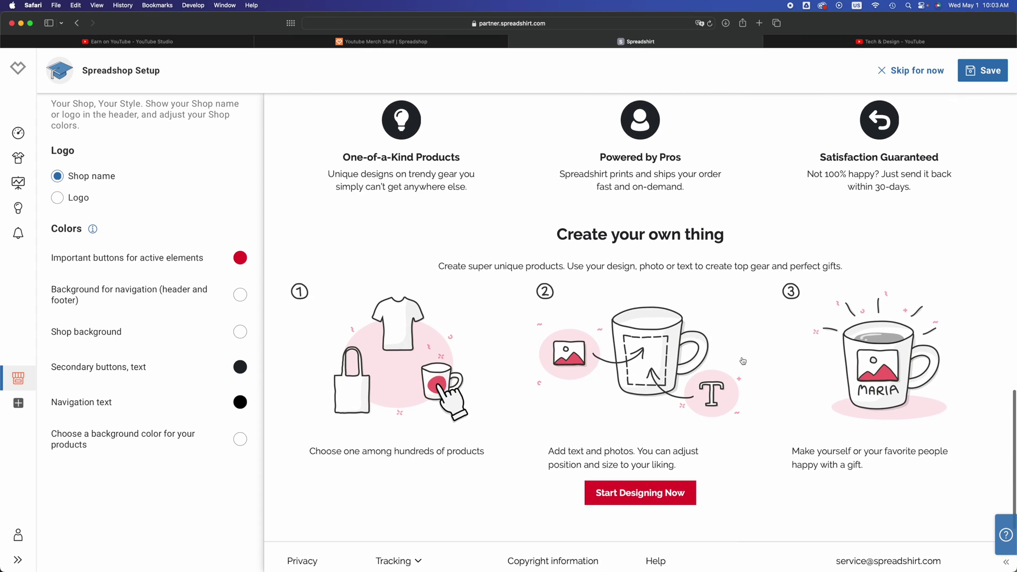
pyautogui.scroll(12, 743, 361)
pyautogui.scroll(5, 743, 361)
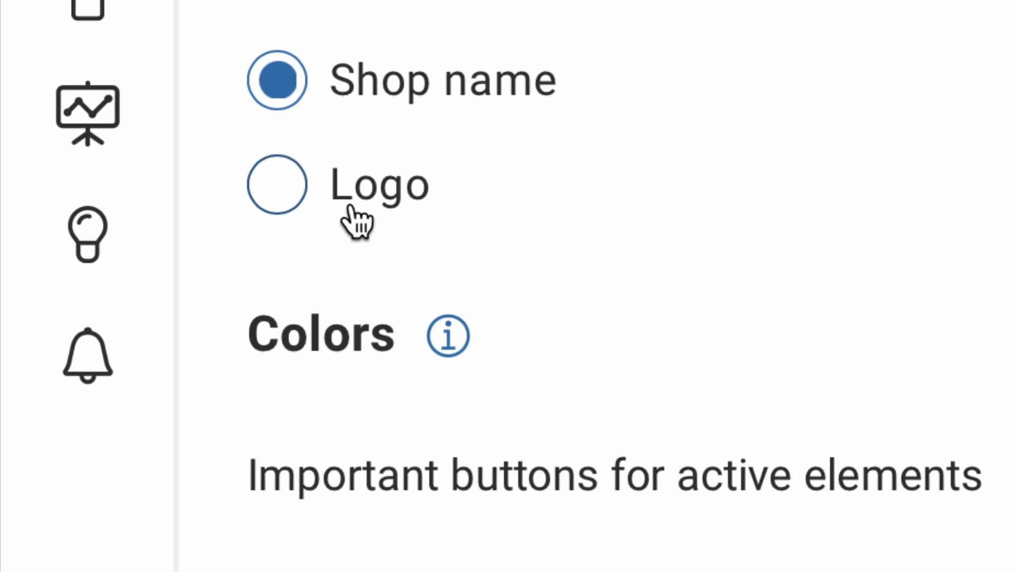
pyautogui.click(350, 206)
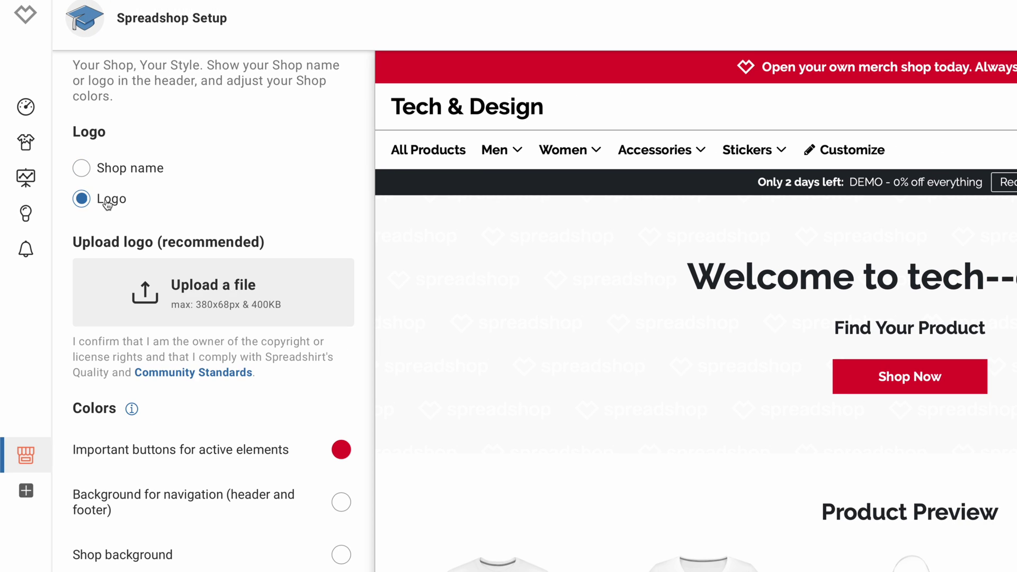
pyautogui.click(83, 172)
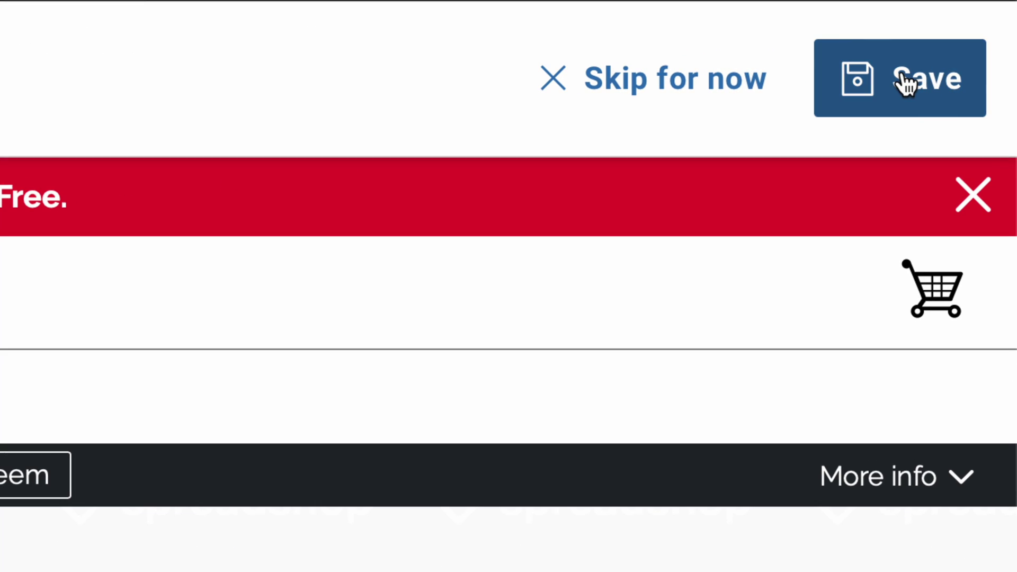
# Save the shop setup and go to '3. Activate Spreadshop' in the checklist
pyautogui.click(986, 71)
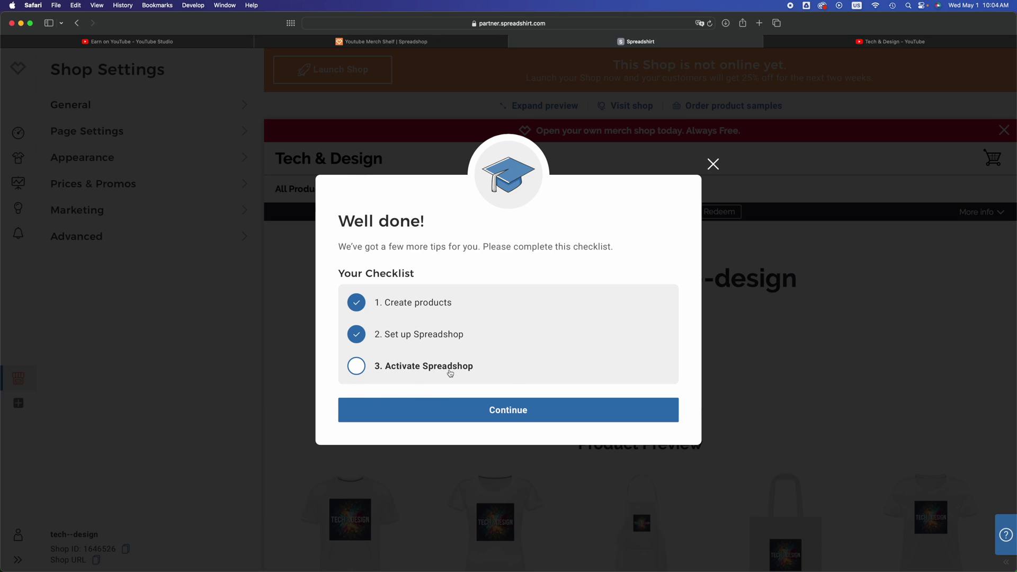
pyautogui.click(413, 370)
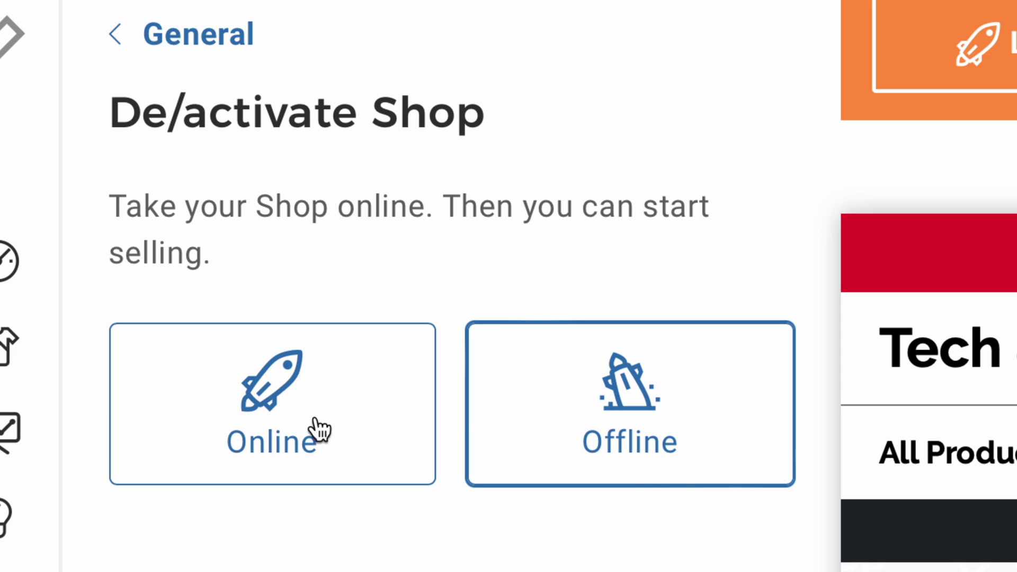
# Switch the shop's De/activate Shop status to Online
pyautogui.click(261, 427)
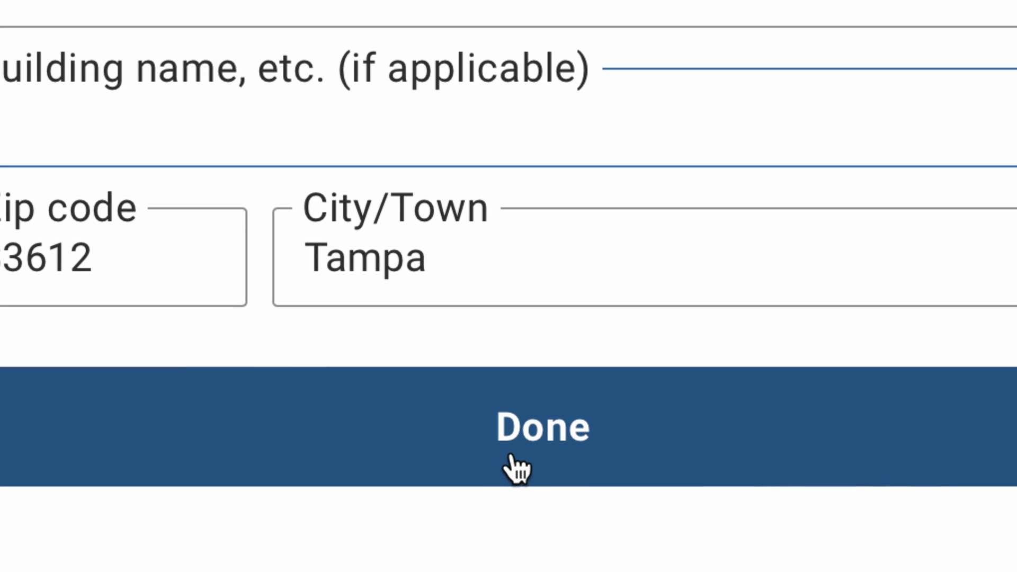
# Submit the address details to open the shop, then visit the live Tech & Design shop
pyautogui.click(511, 456)
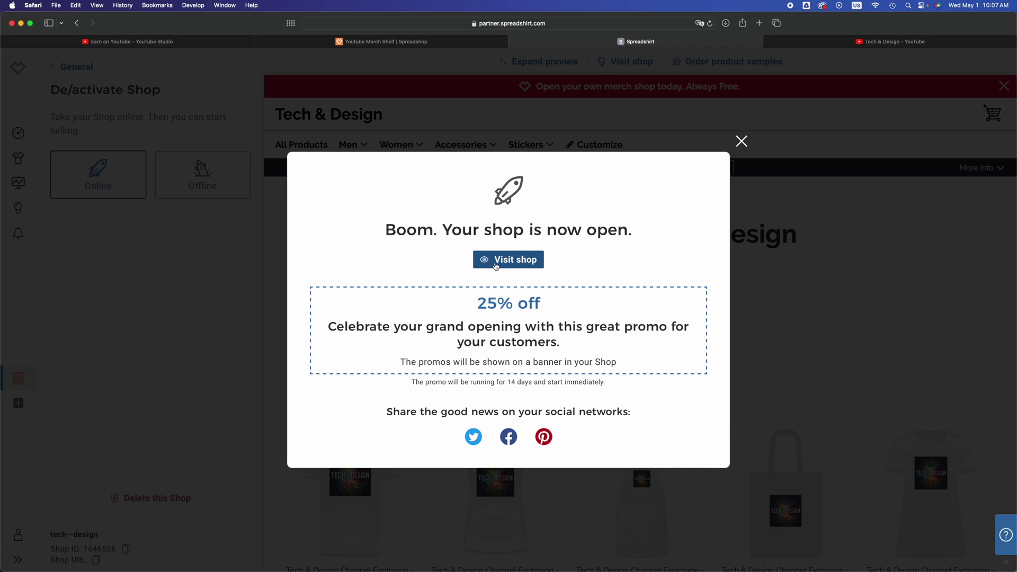
pyautogui.click(496, 260)
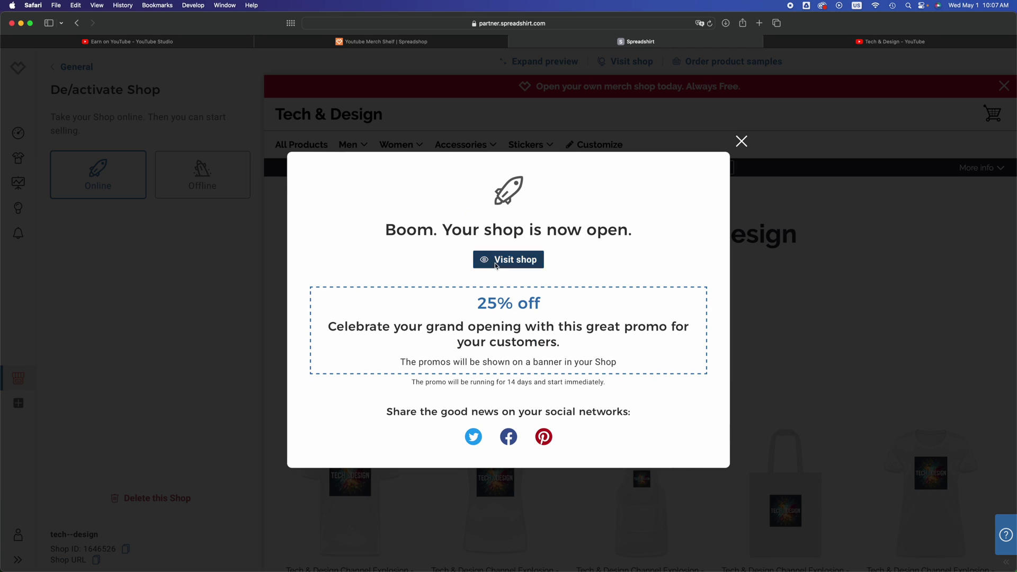
# Agree to cookies on the live Tech & Design storefront and scroll through its products
pyautogui.click(730, 537)
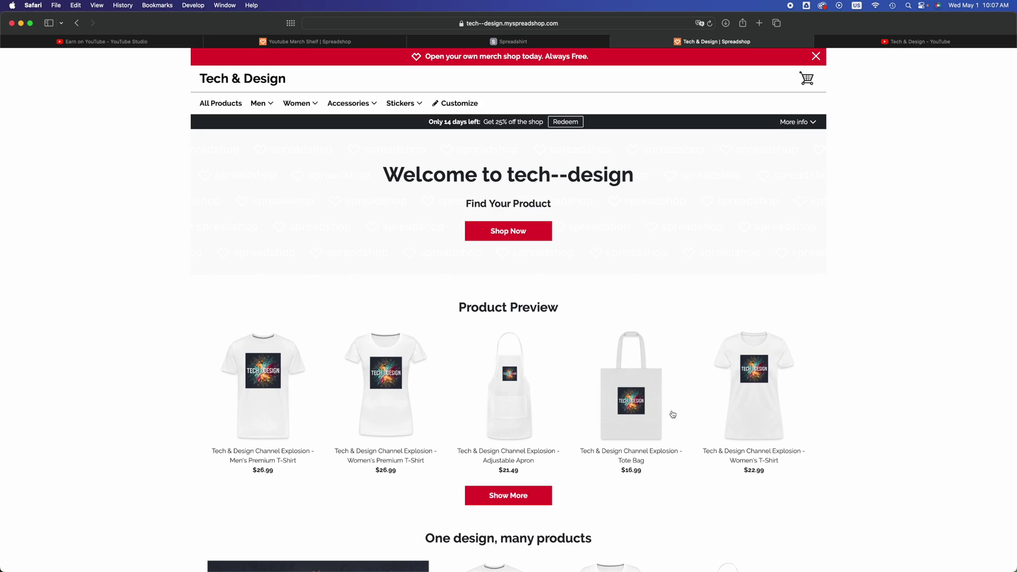
pyautogui.scroll(-3, 672, 415)
pyautogui.scroll(3, 672, 414)
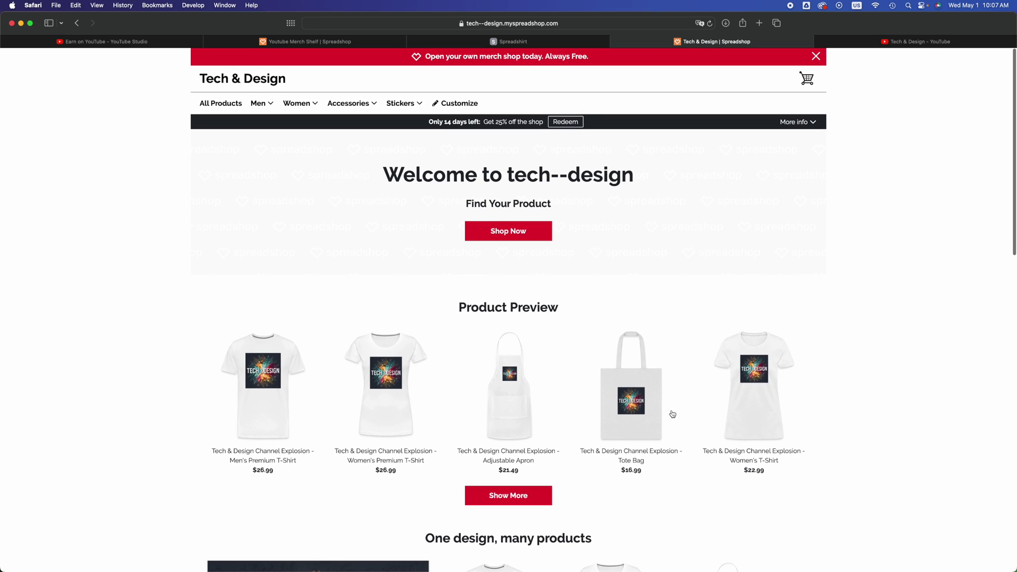